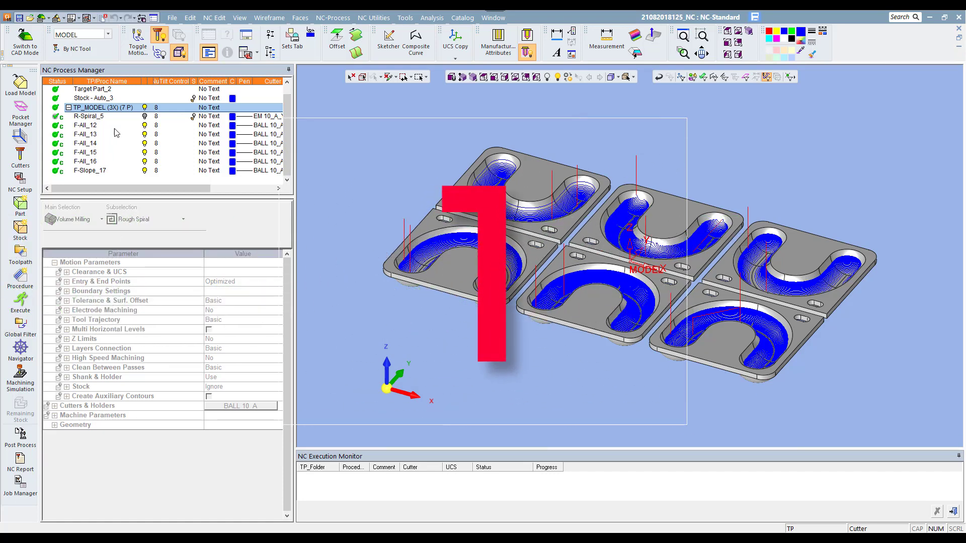
Check the R-Spiral_5 procedure's execution log for its machining time.
right_click(94, 117)
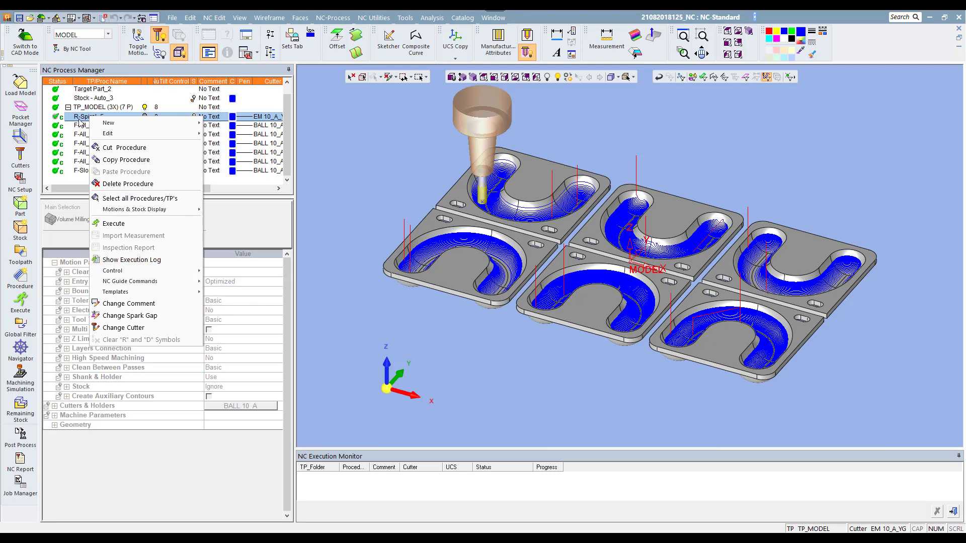
click(136, 259)
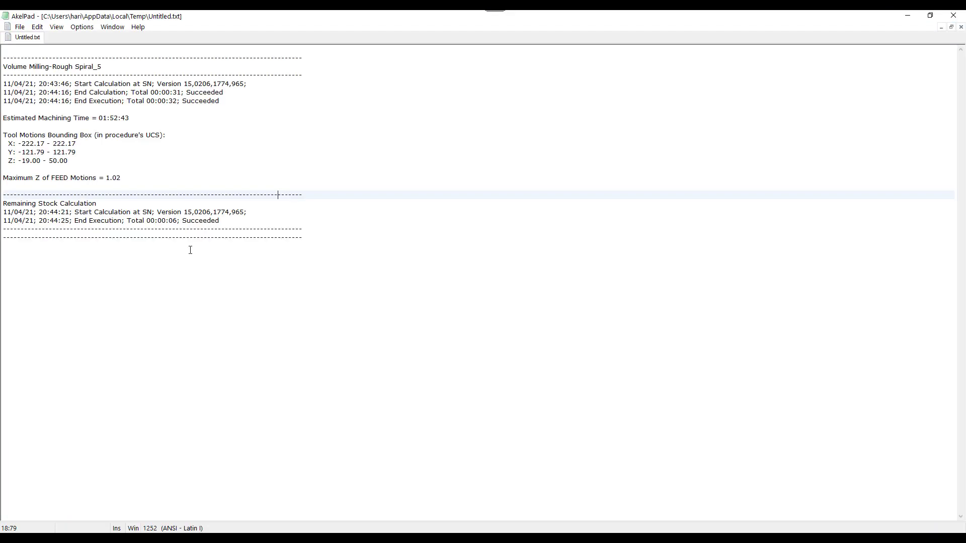
click(953, 15)
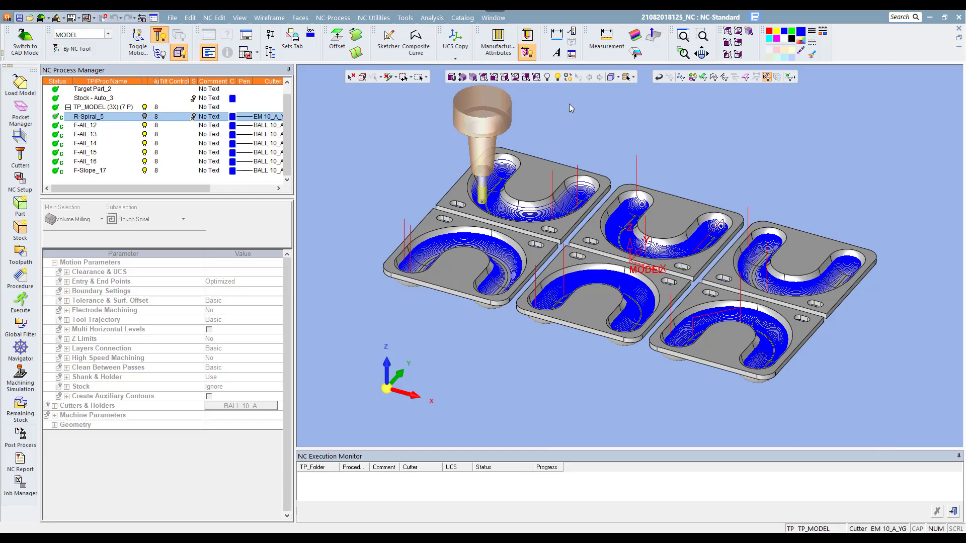
Review TP_MODEL's combined execution log, then simulate the whole toolpath with default settings.
click(107, 108)
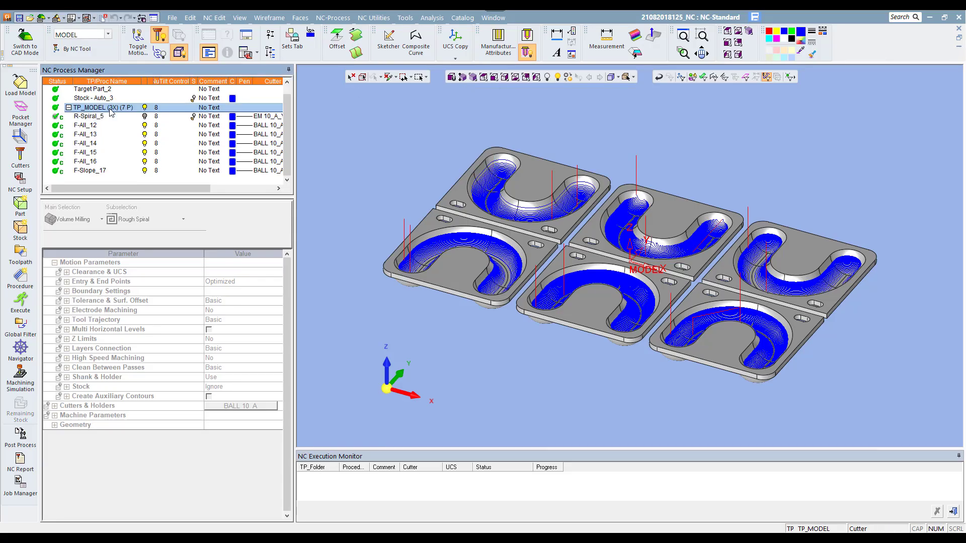
right_click(107, 108)
click(149, 249)
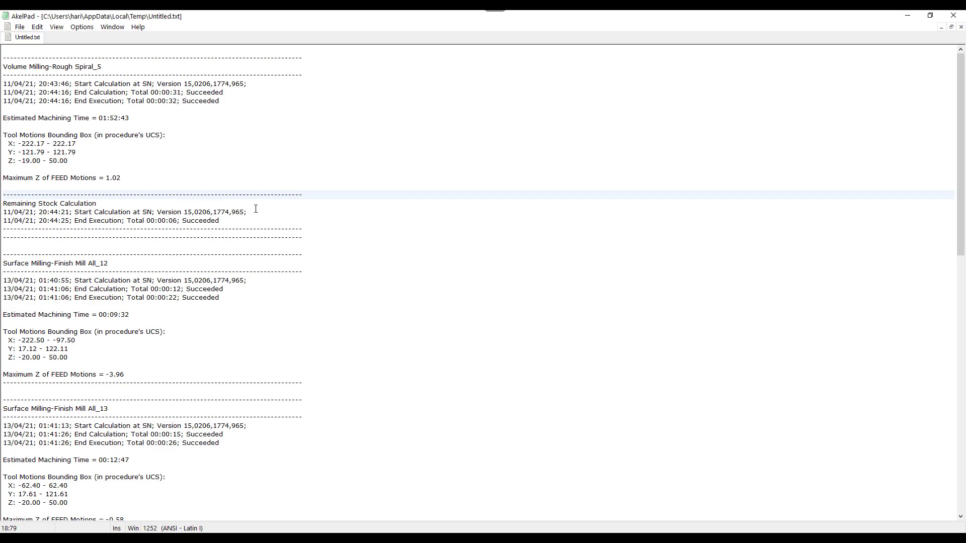
key(alt+F4)
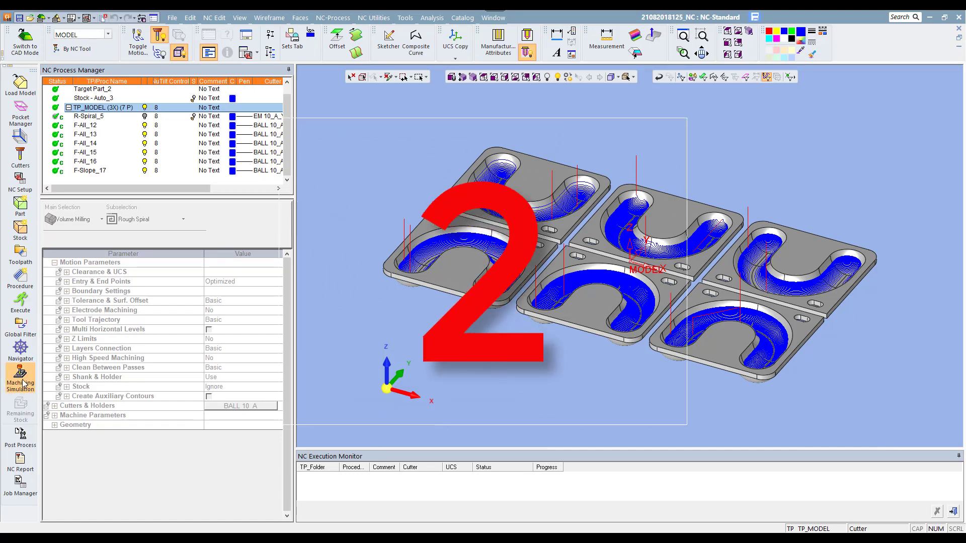
click(20, 377)
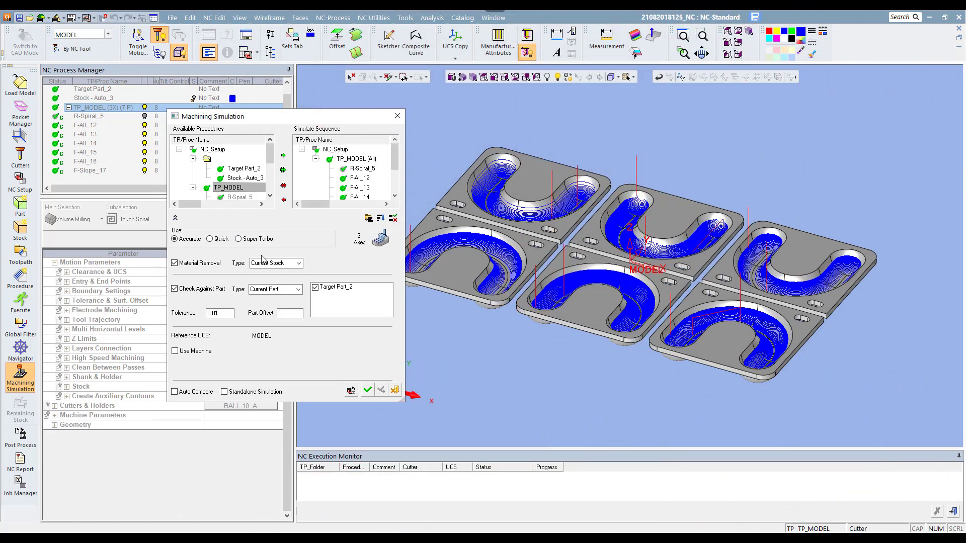
click(367, 390)
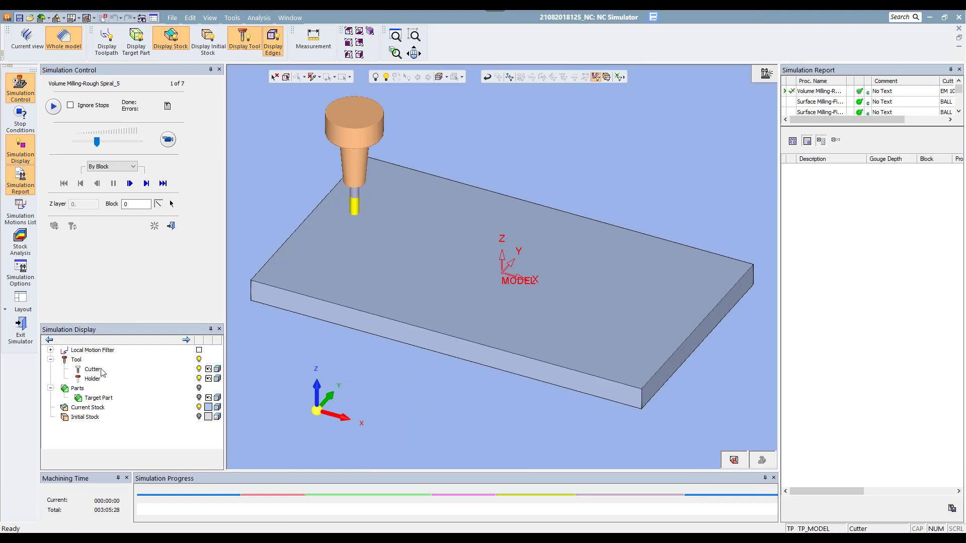
Simulate the roughing pass, switch step mode to By Procedure, and advance to procedure 2.
click(168, 139)
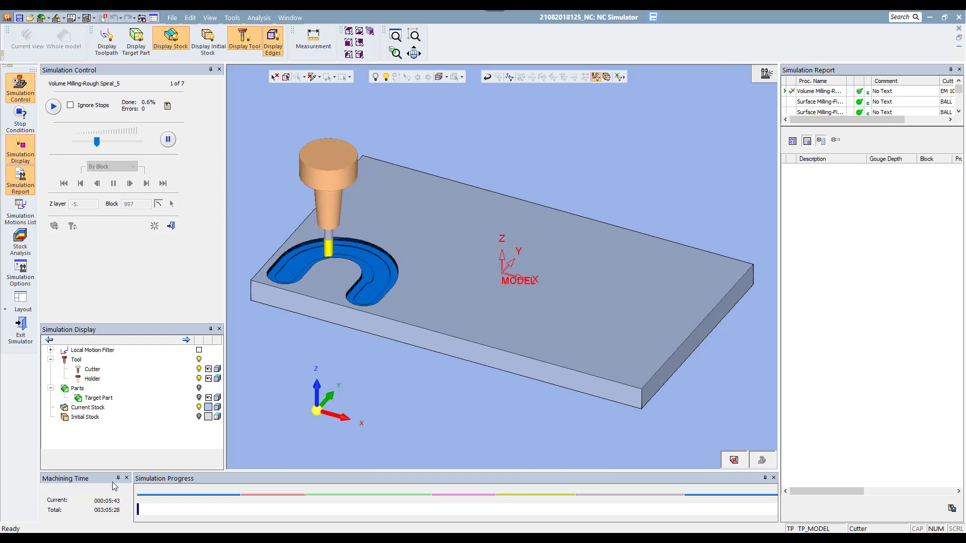
click(168, 139)
click(113, 166)
click(126, 201)
click(146, 184)
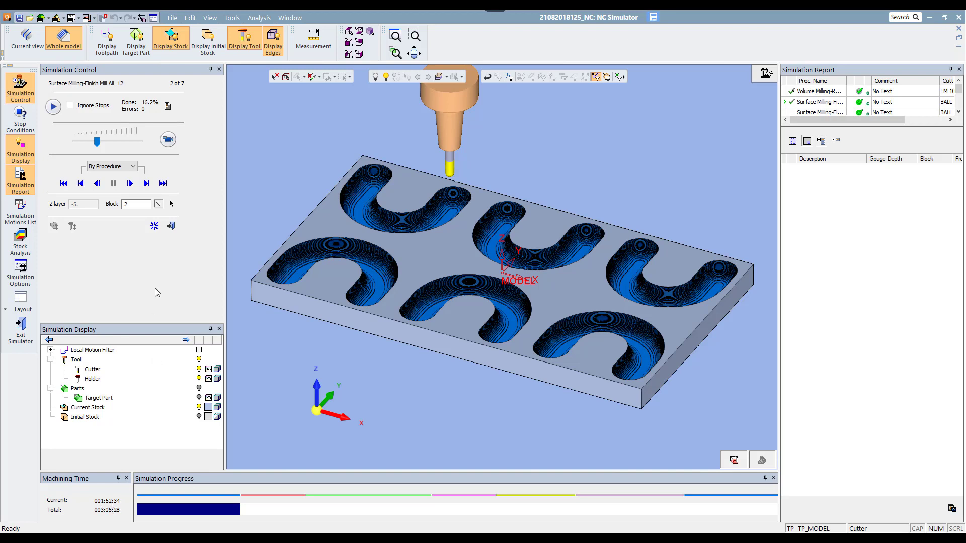
Simulate the first finish-mill pass through procedure 3, then exit the NC Simulator.
click(163, 143)
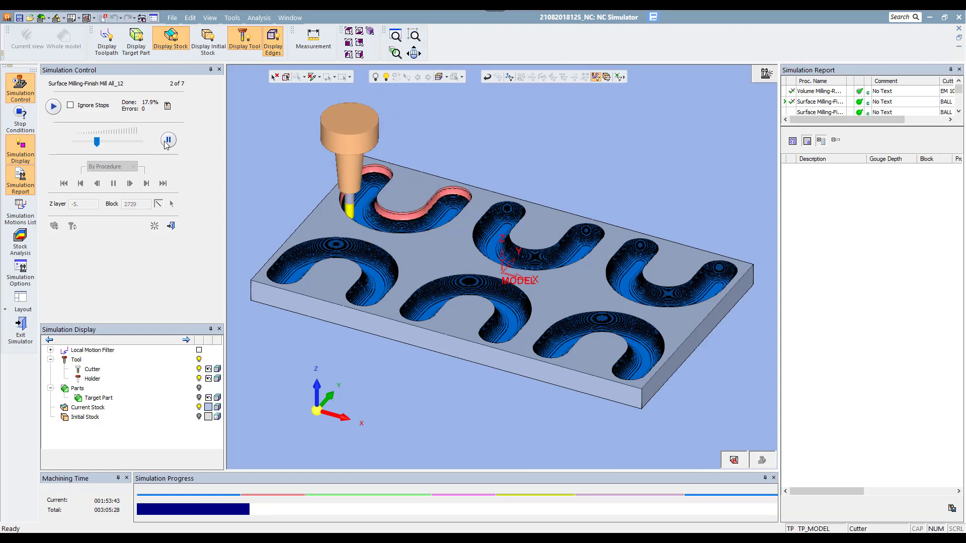
click(147, 183)
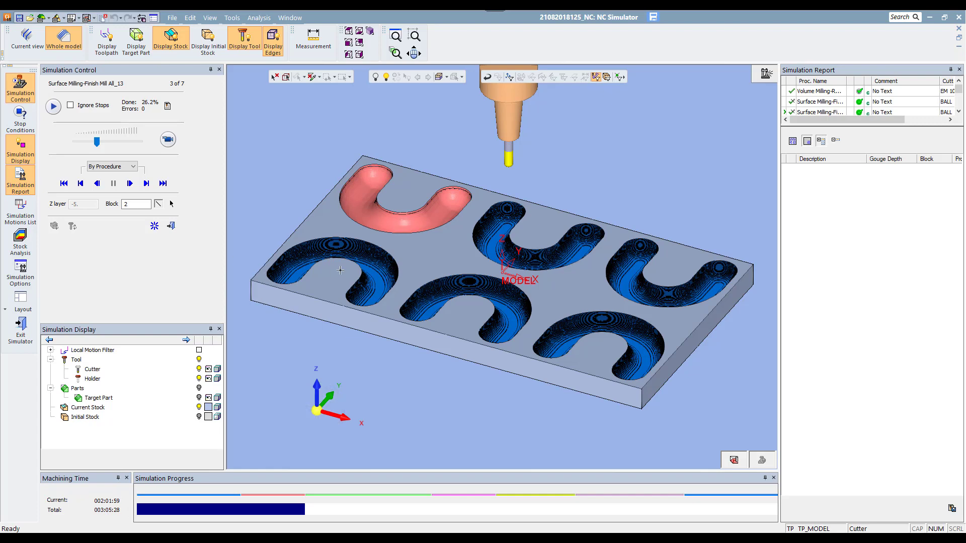
click(171, 226)
click(422, 298)
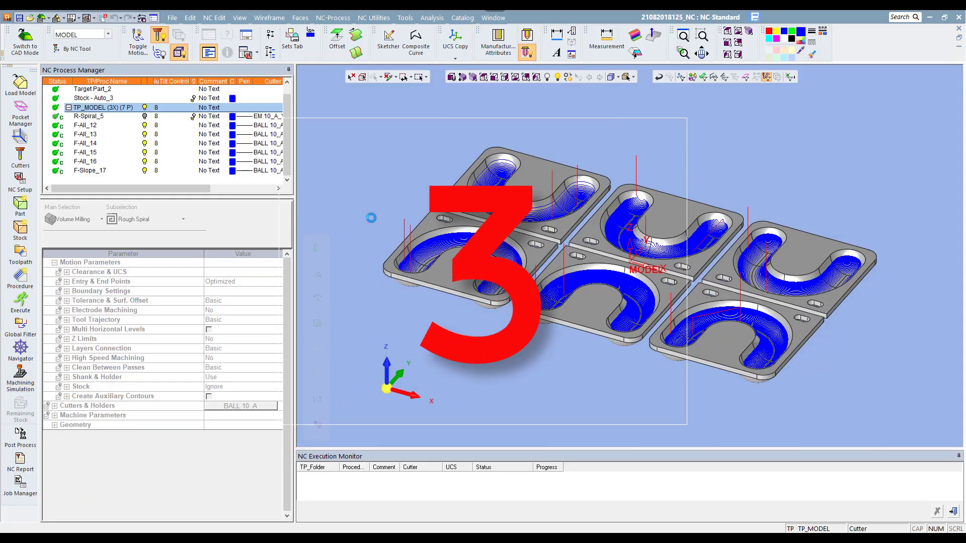
Generate the TP_MODEL NC setup report using the ElecReport template.
click(20, 460)
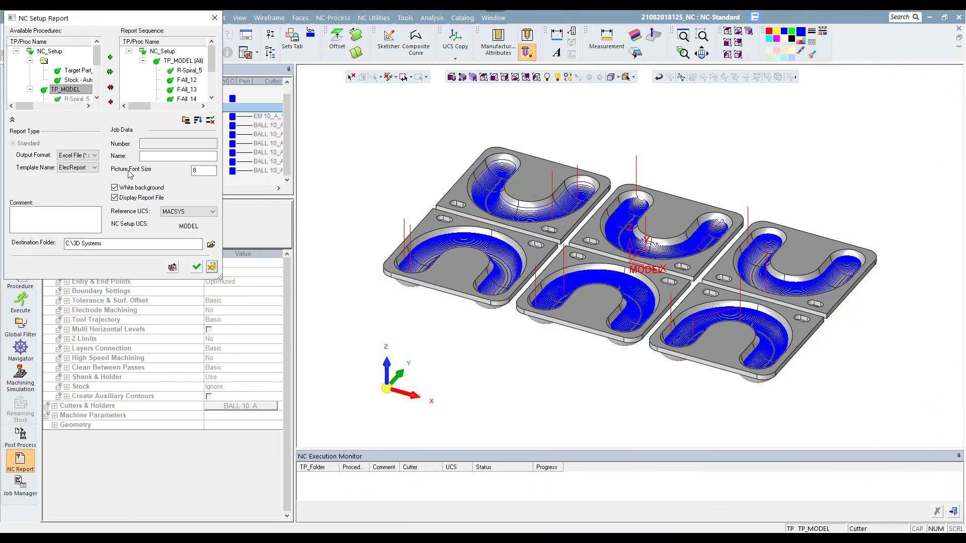
click(95, 168)
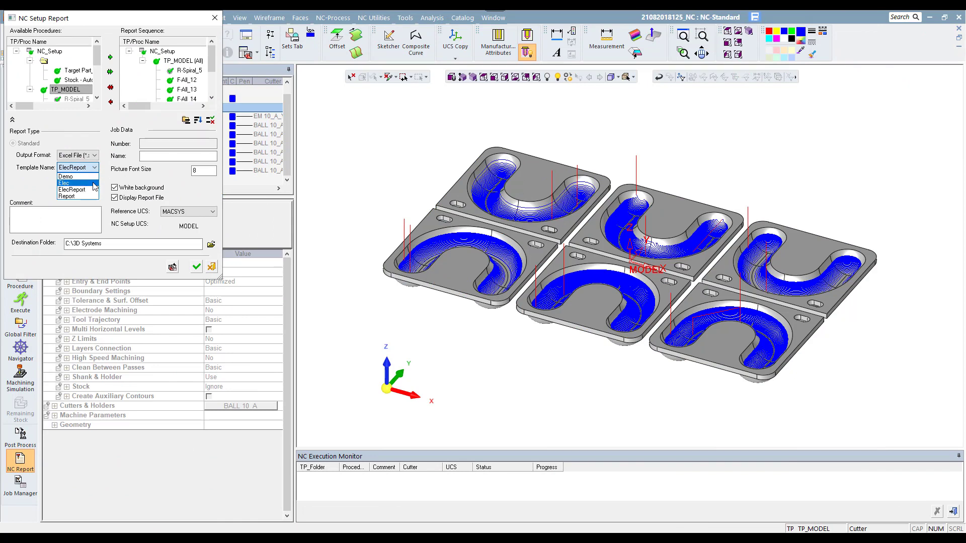
click(20, 189)
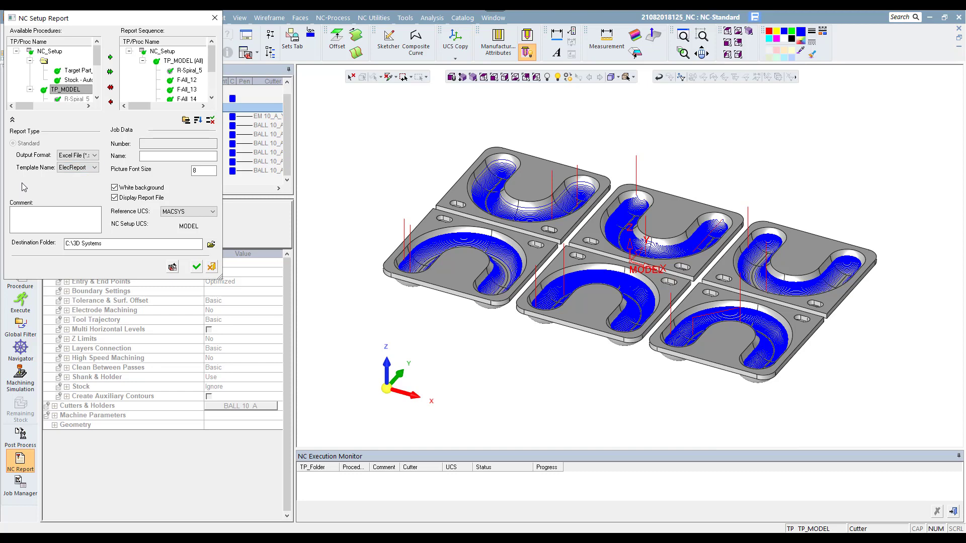
click(93, 170)
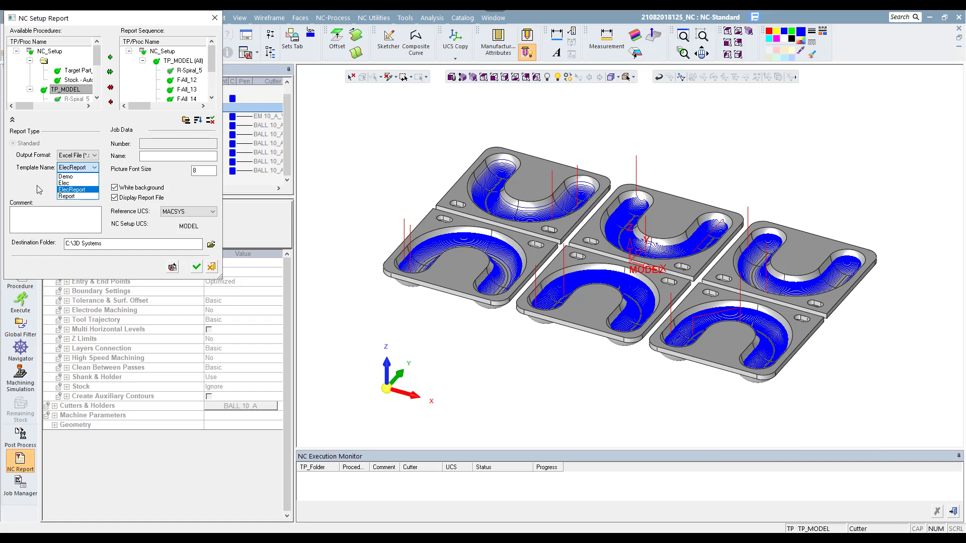
click(41, 190)
click(194, 267)
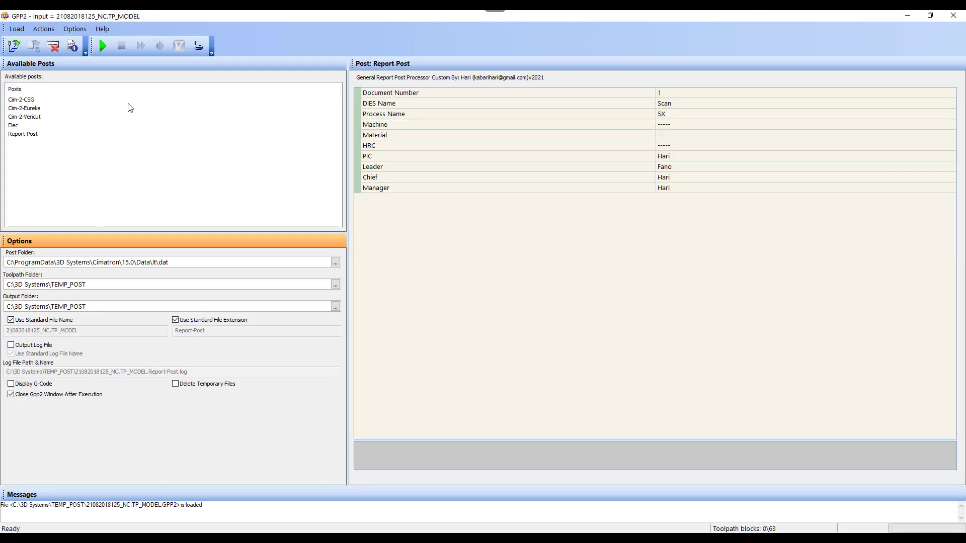
Run Report-Post to build the Excel report showing 03:05:50 total machining time.
click(103, 46)
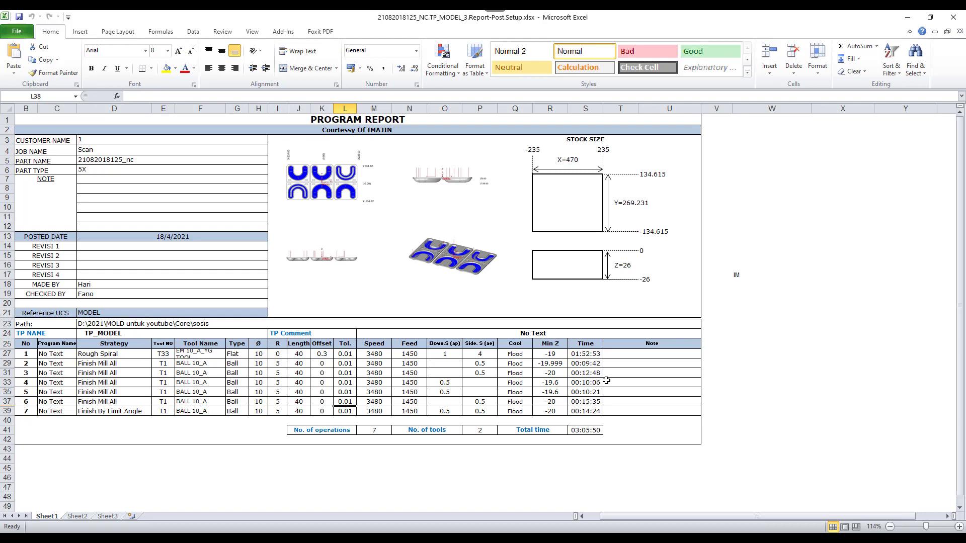
Close the Excel program report.
click(954, 24)
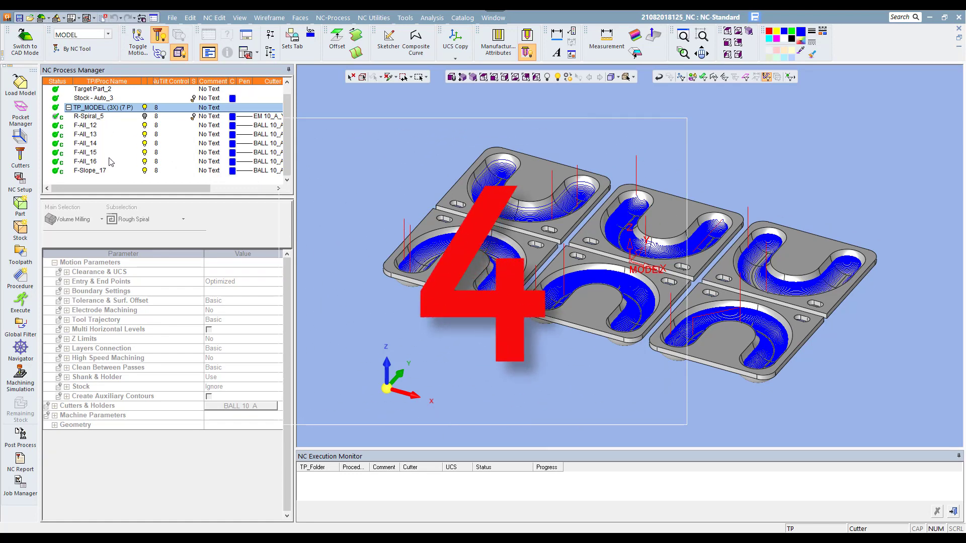
Post-process TP_MODEL to NewPostFile.NC in D:\GCode_TEMP, overwriting the existing file.
click(21, 436)
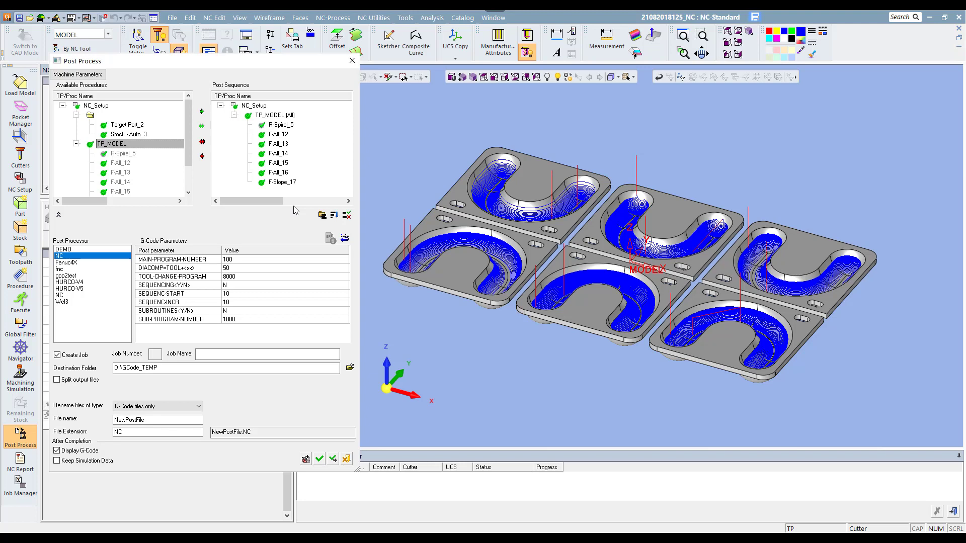
click(319, 458)
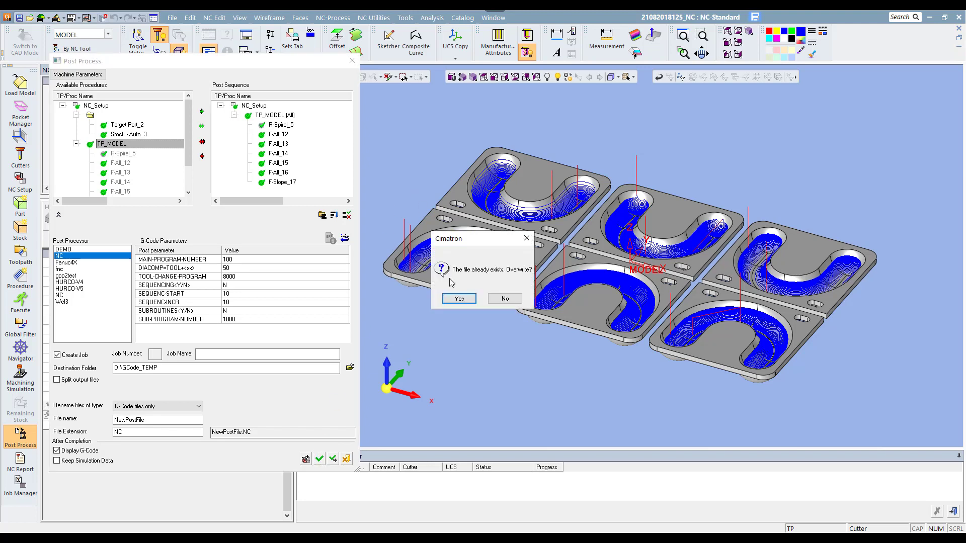
click(459, 299)
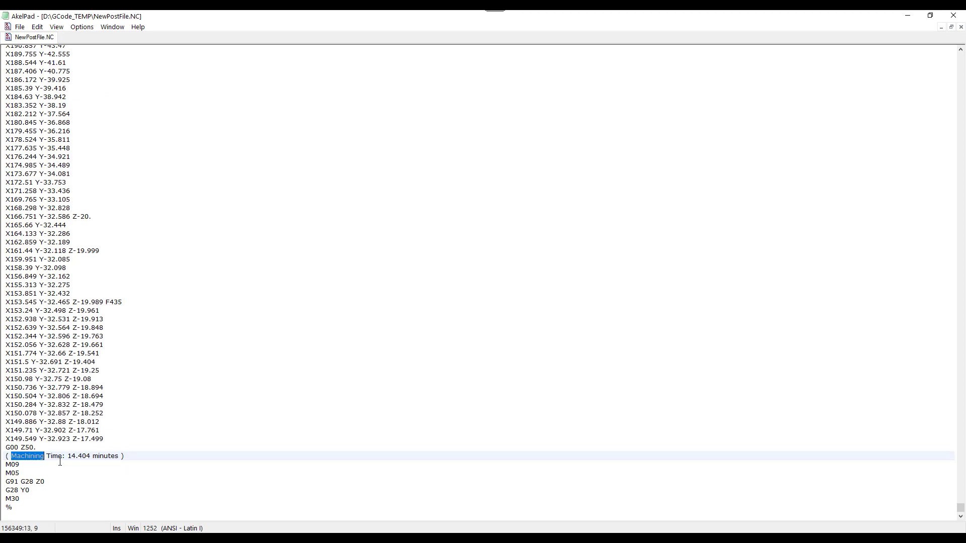
Scroll to the top of the G-code and search downward for 'Machining'.
click(61, 460)
drag(961, 505, 961, 53)
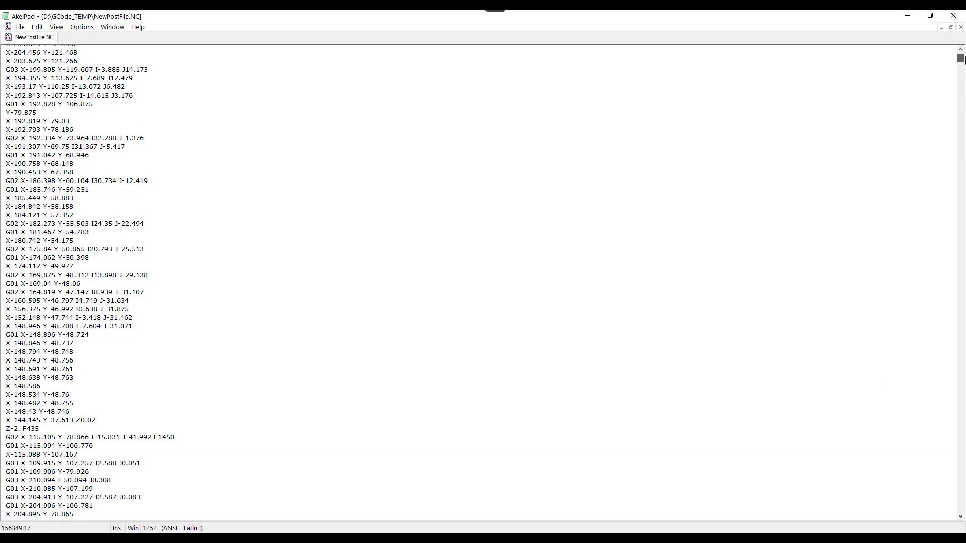
click(54, 28)
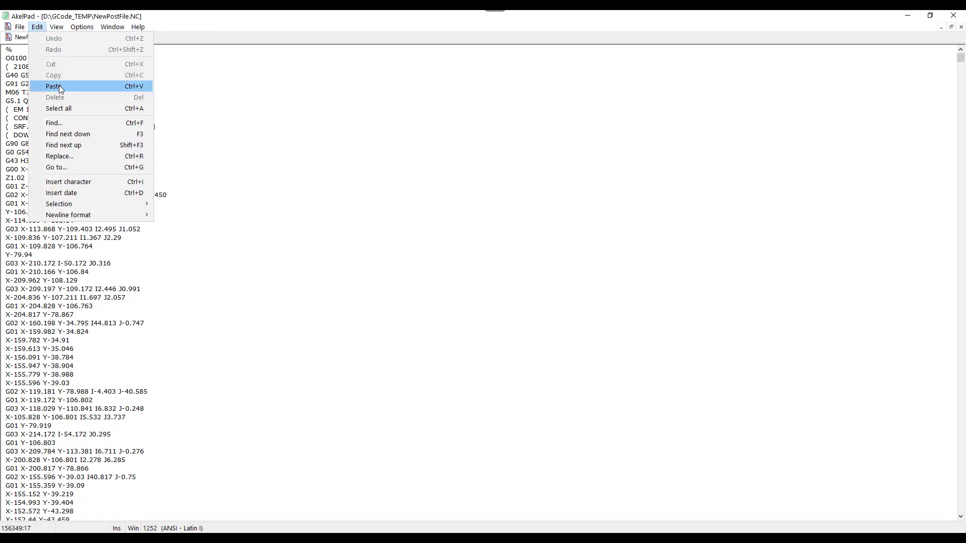
click(62, 125)
click(221, 116)
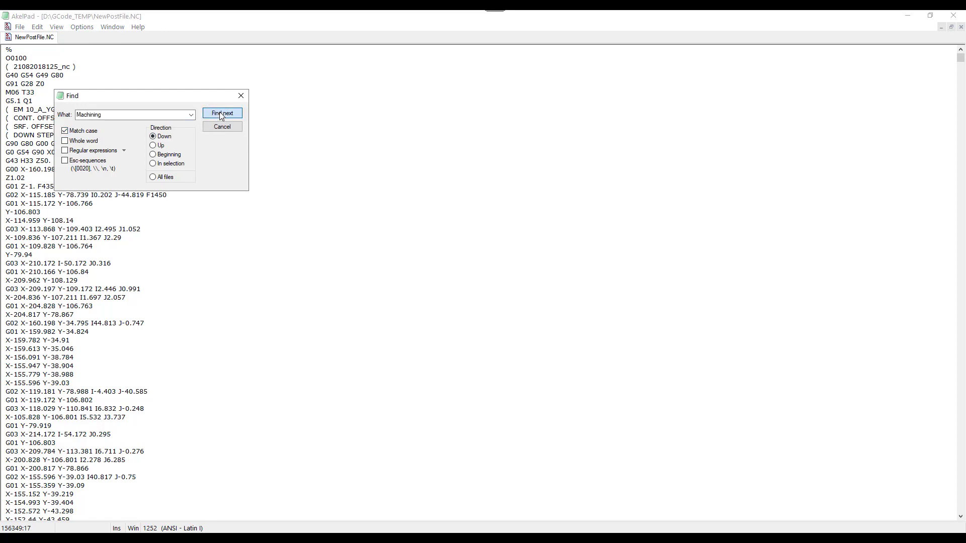
click(495, 309)
Search upward through each Machining Time comment back to 112.719 minutes.
click(154, 147)
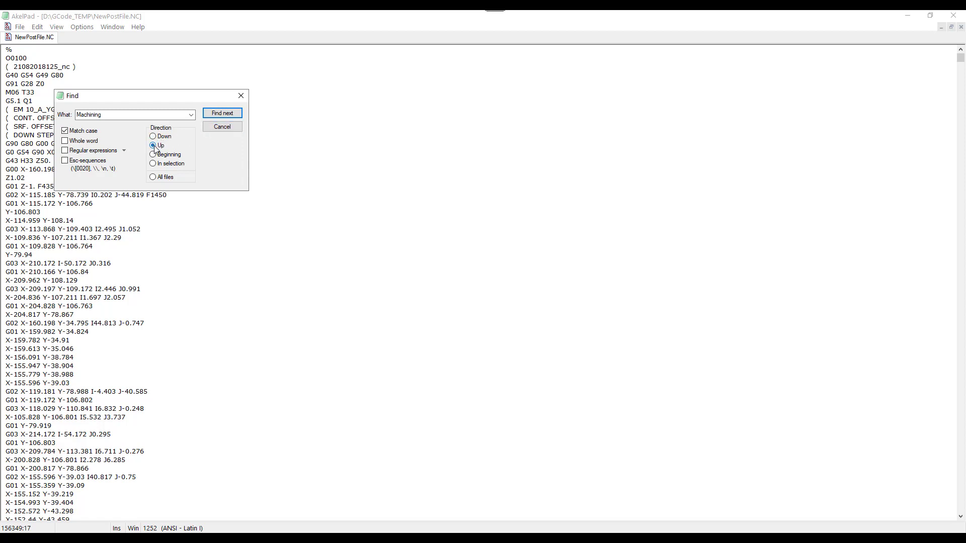
click(213, 114)
click(215, 117)
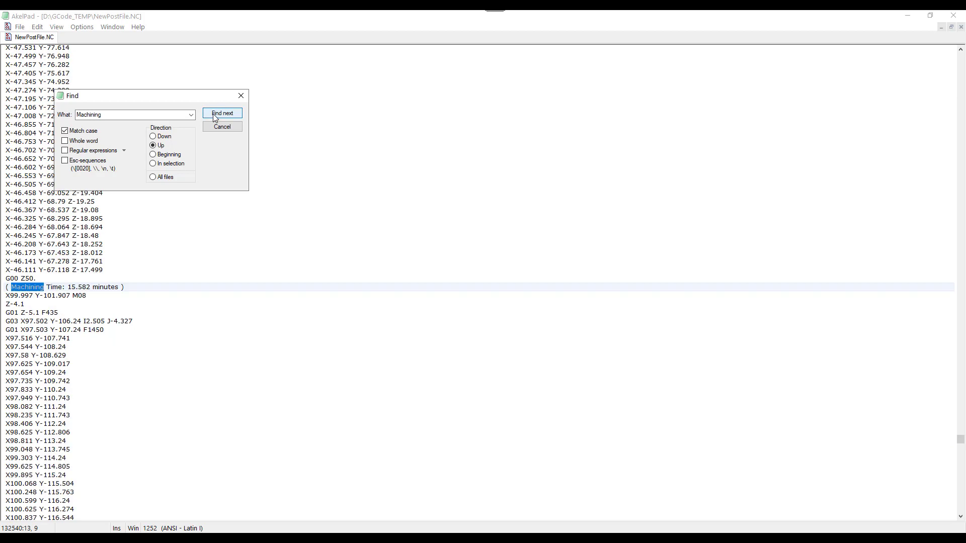
click(213, 114)
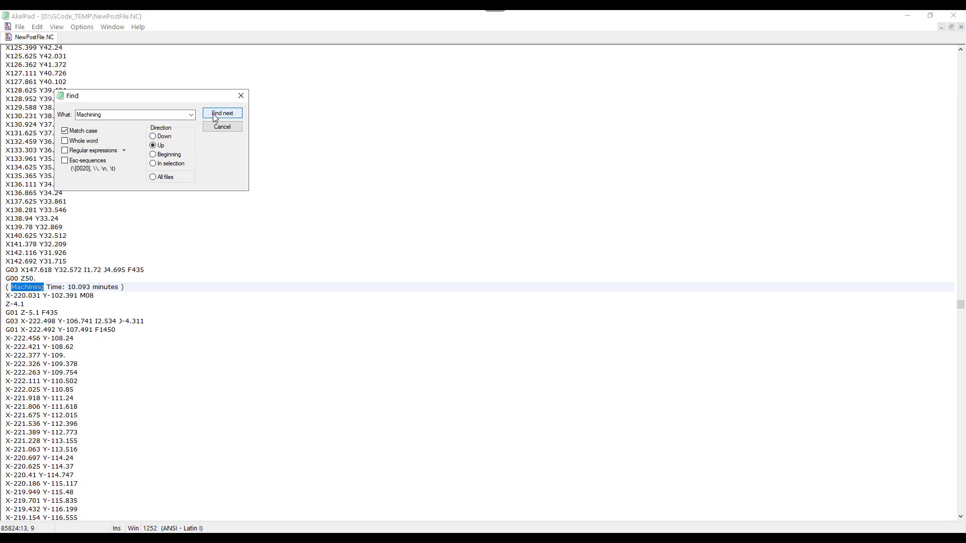
click(213, 114)
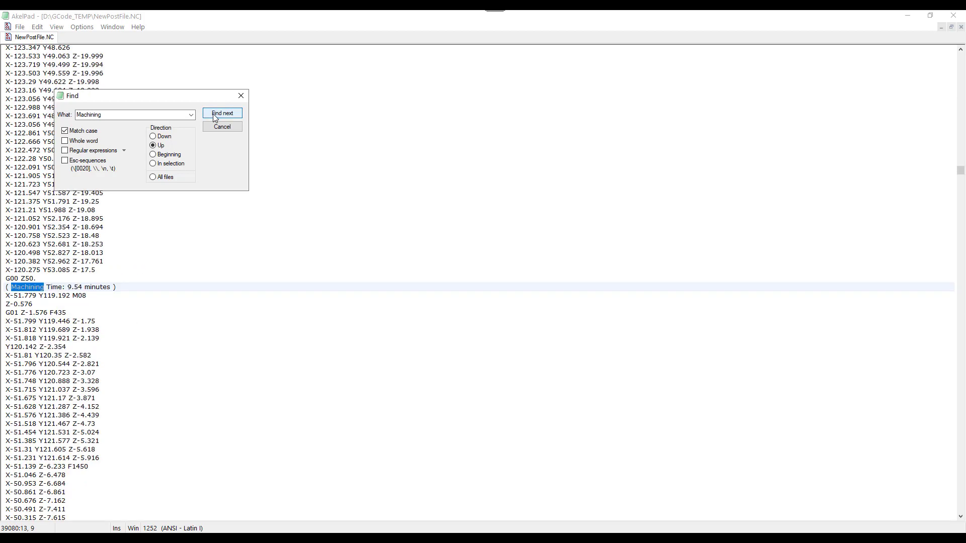
click(212, 113)
click(491, 311)
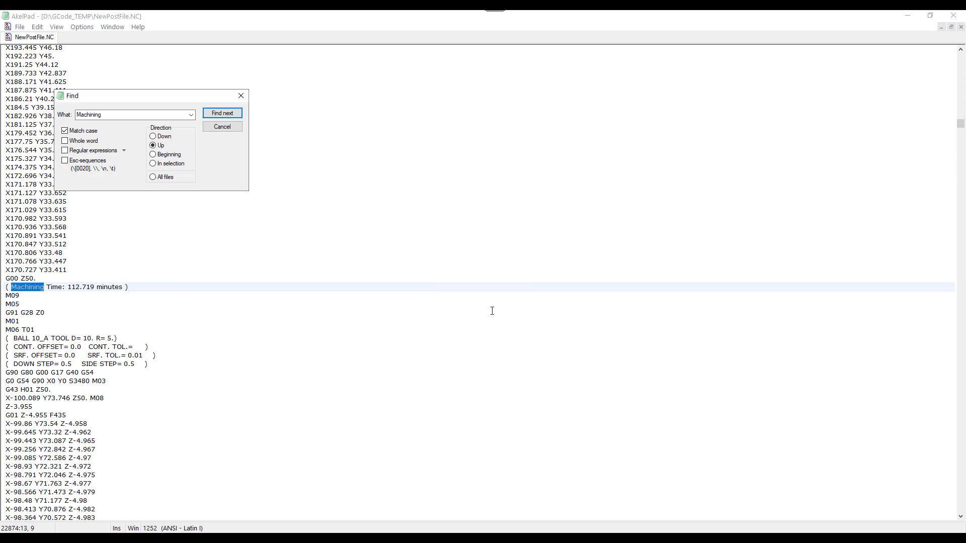
Close the search and the G-code file, returning to the post-processing settings.
click(241, 96)
click(954, 15)
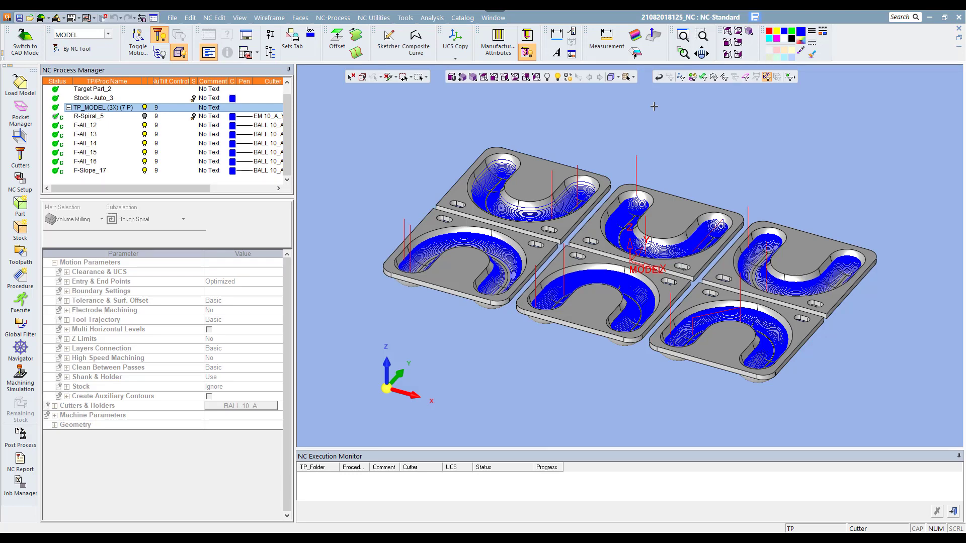
click(18, 436)
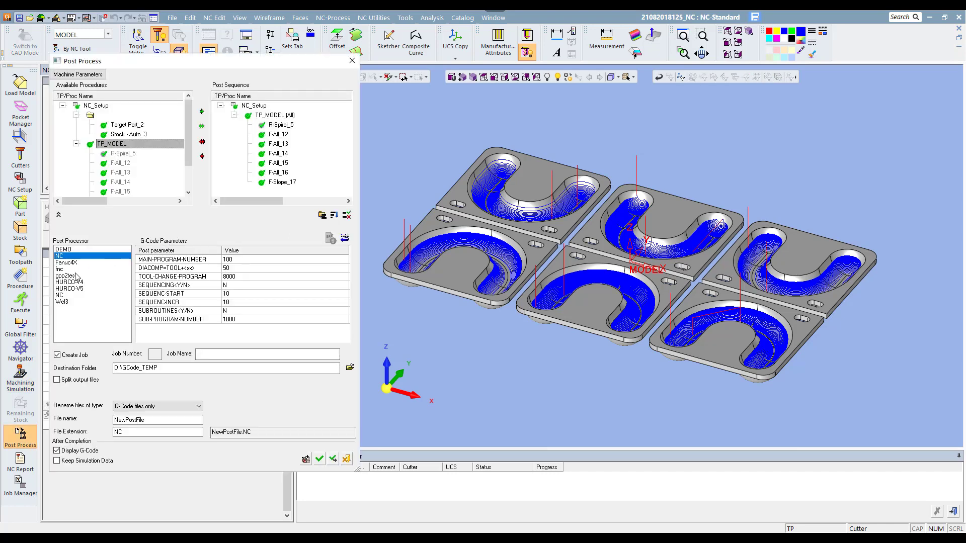
Post-process with the fnc post processor to an output file named 123.
click(59, 271)
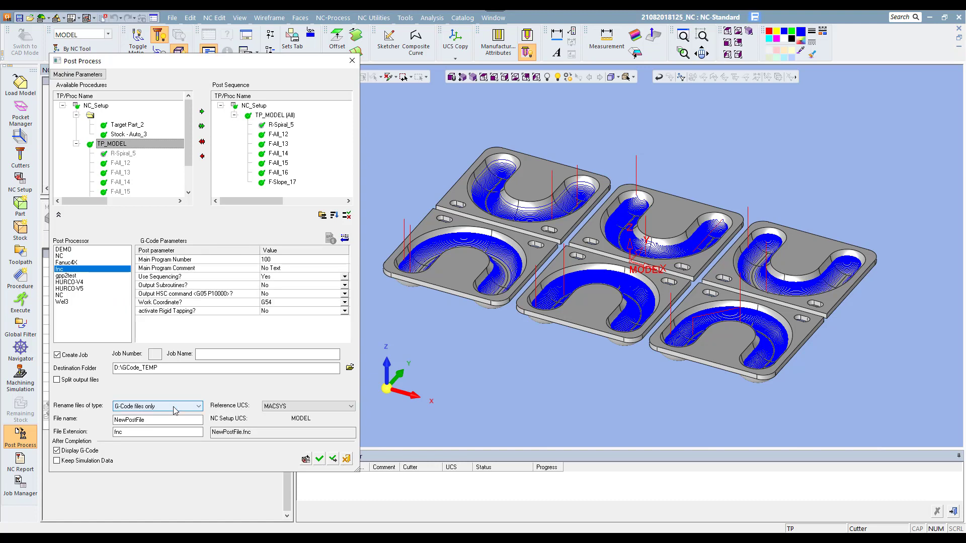
double_click(166, 419)
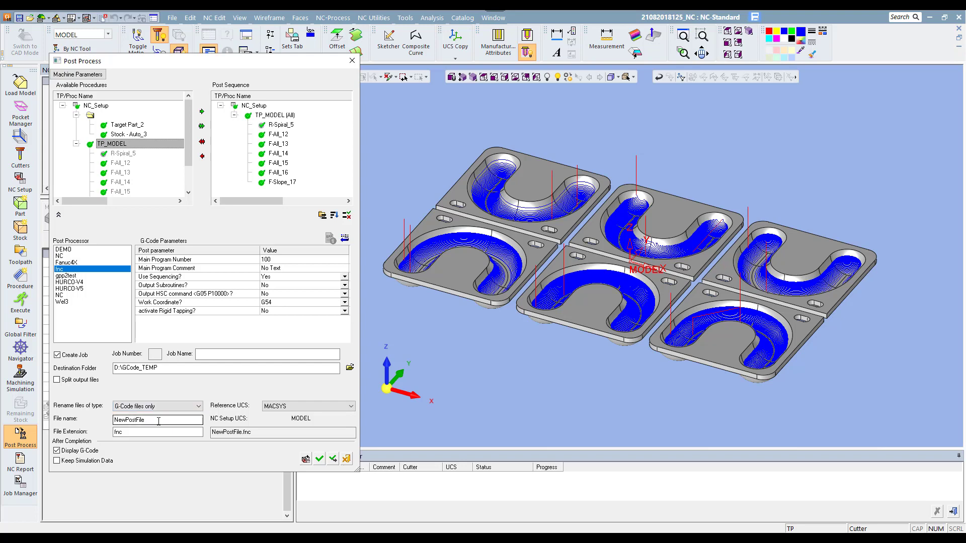
text(123)
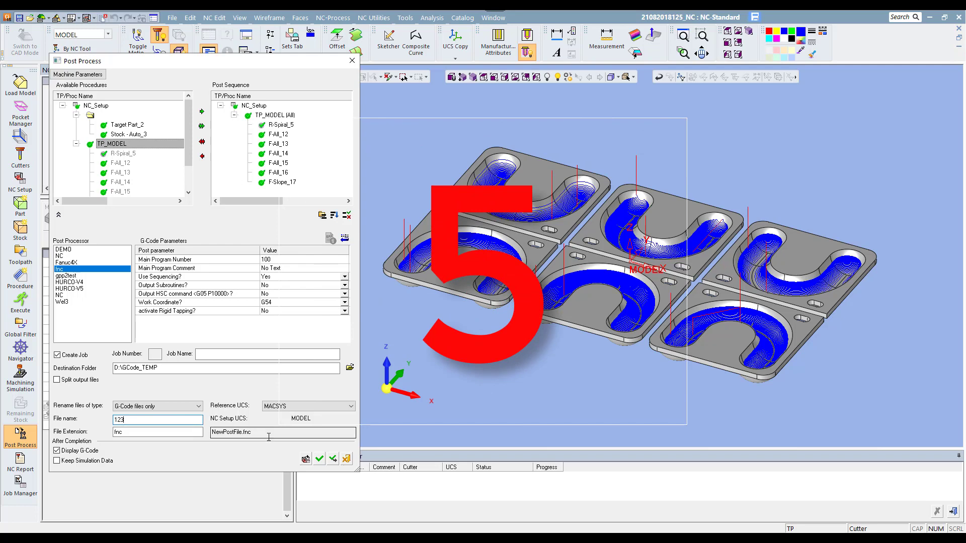
key(Return)
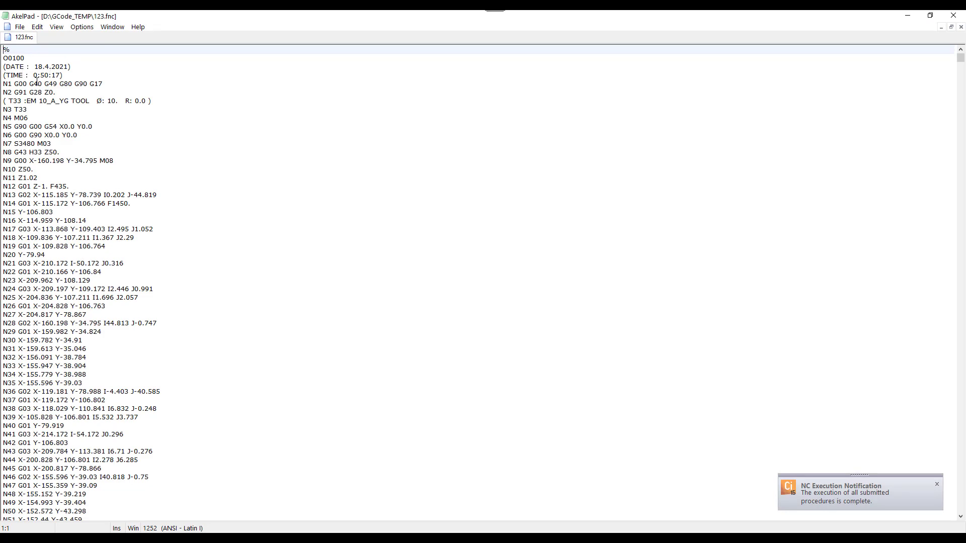
Search 123.fnc for 'Machining', find no match, and close the Find dialog.
scroll(289, 199, down, 1)
scroll(289, 198, down, 4)
scroll(293, 194, down, 12)
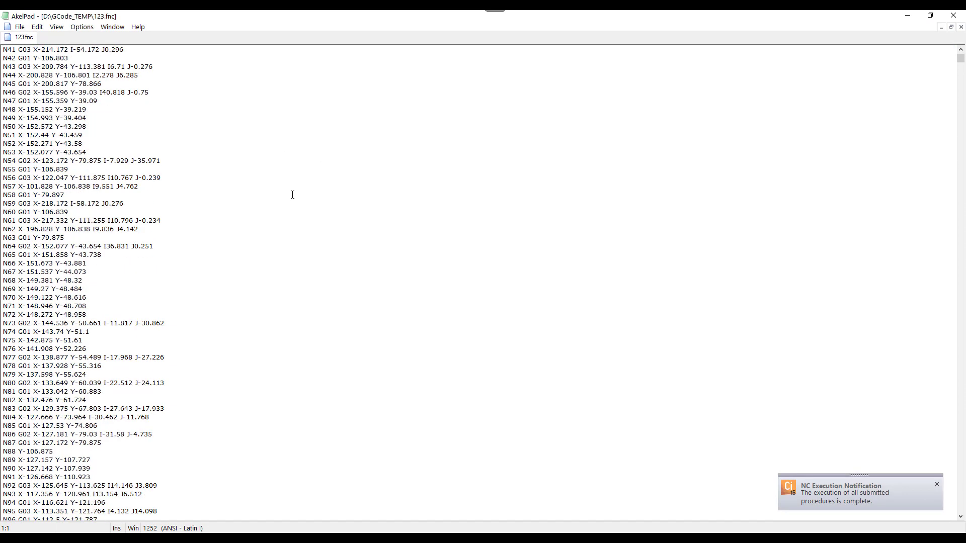
scroll(619, 207, down, 9)
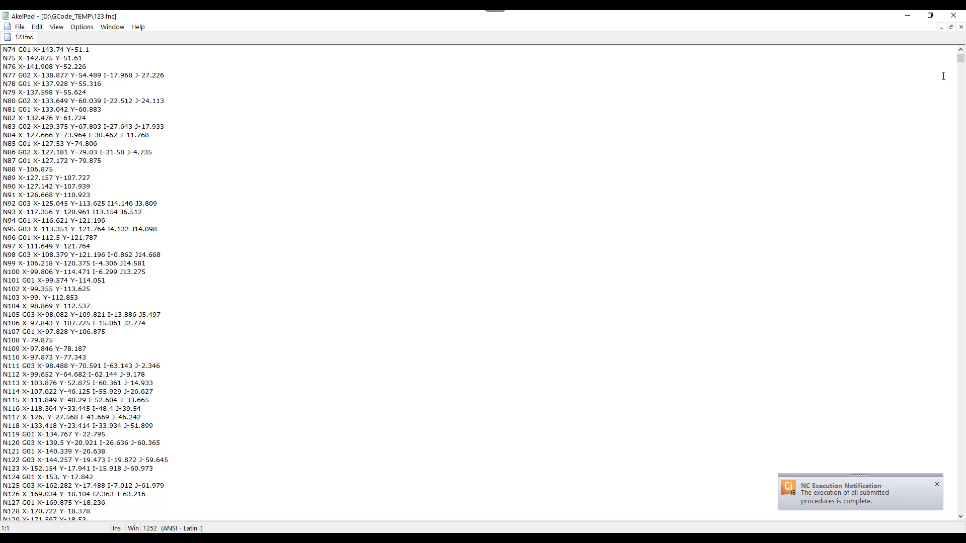
click(37, 26)
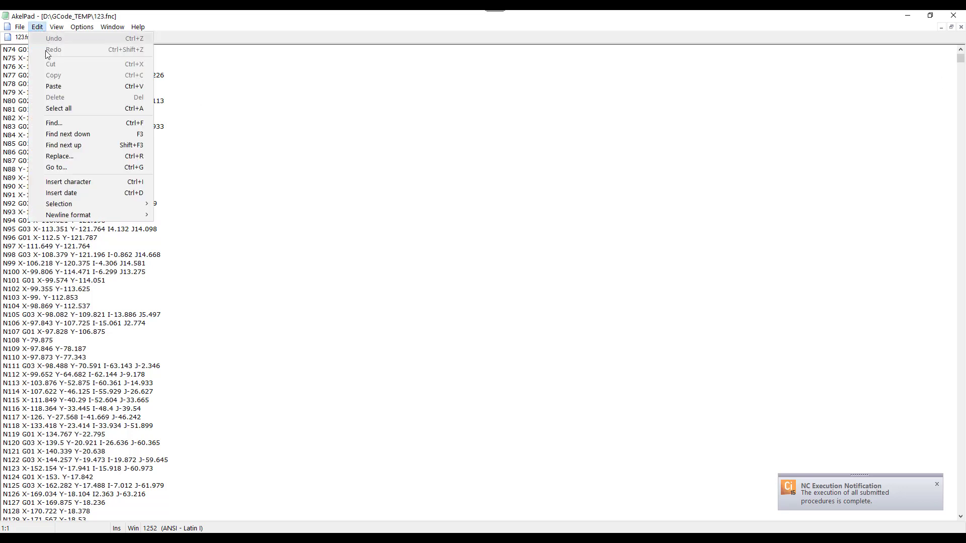
click(67, 124)
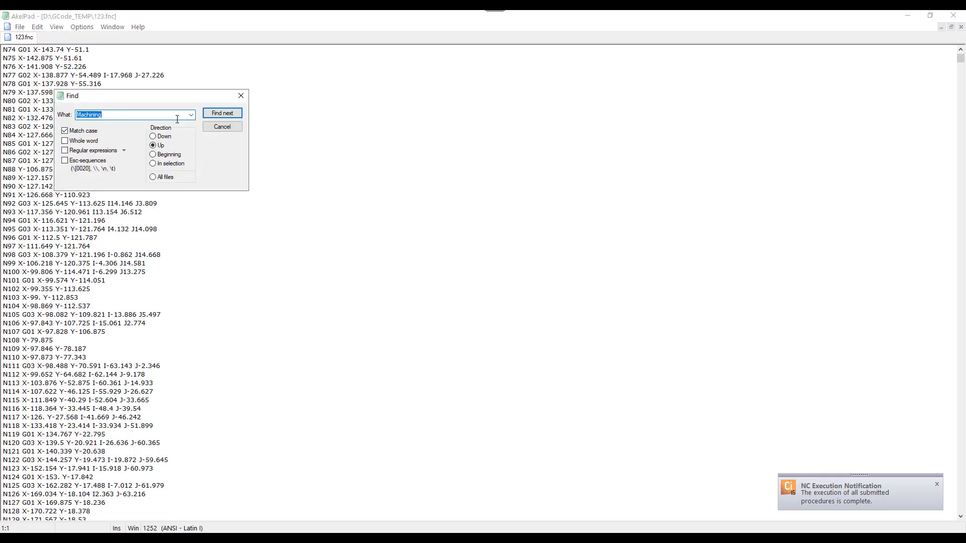
click(221, 113)
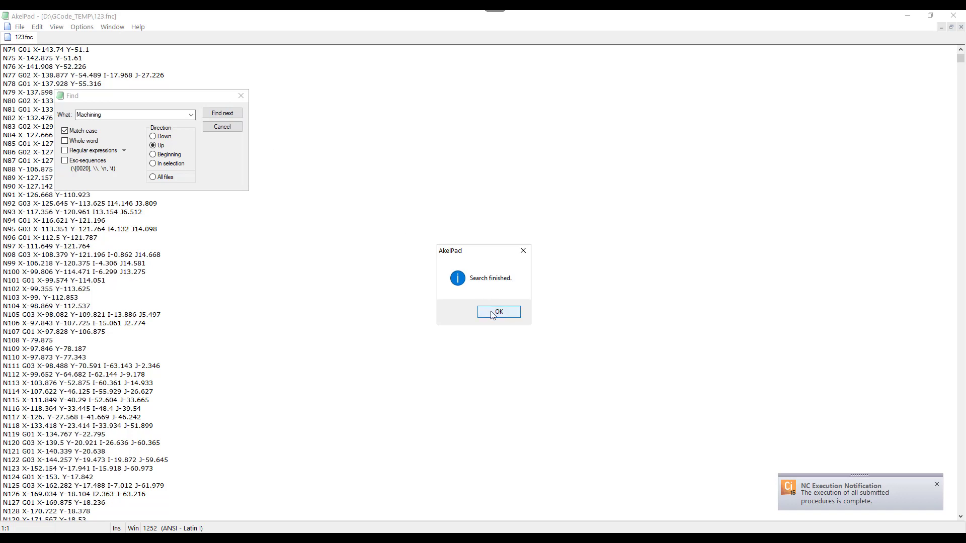
click(493, 313)
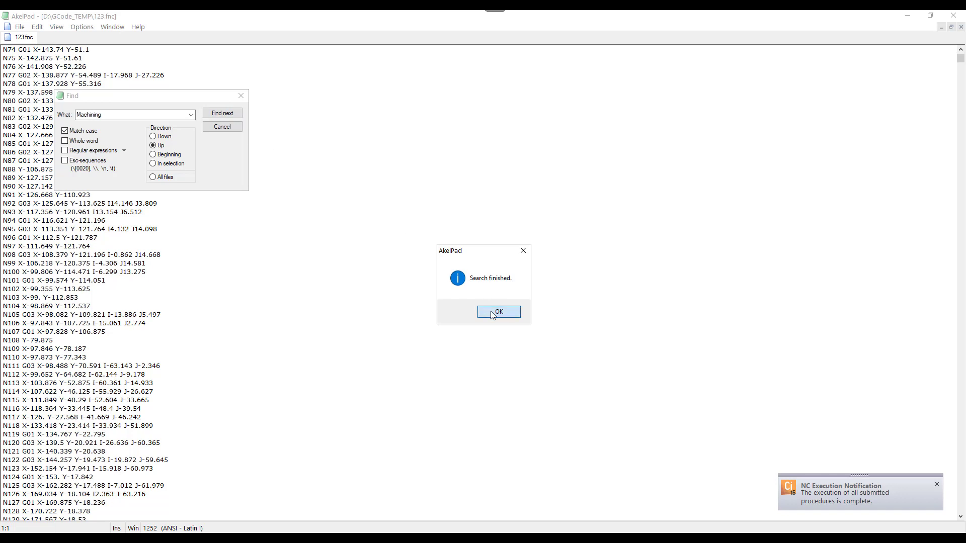
click(241, 95)
Open 123.fnc from D:\GCode_TEMP in CIMCO Edit, showing all file types.
key(alt+F4)
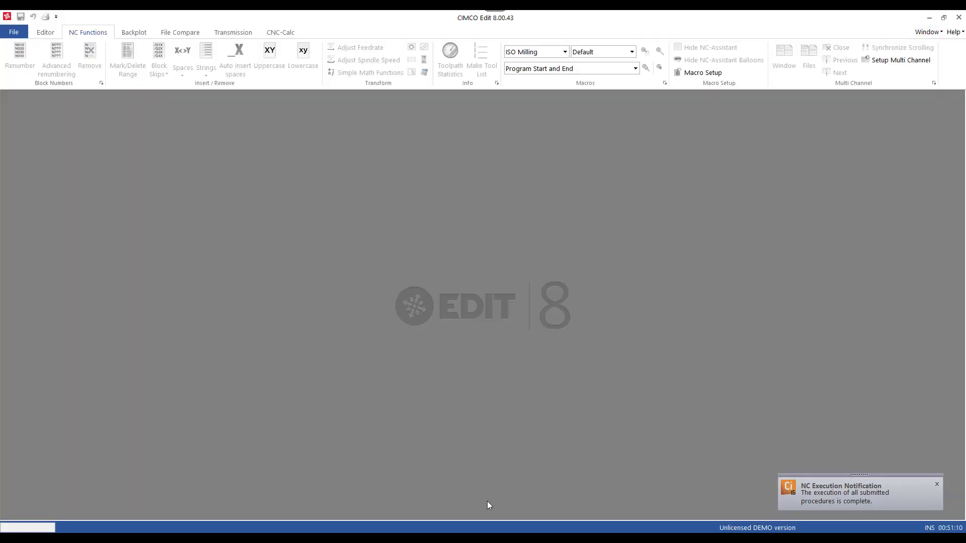
click(45, 33)
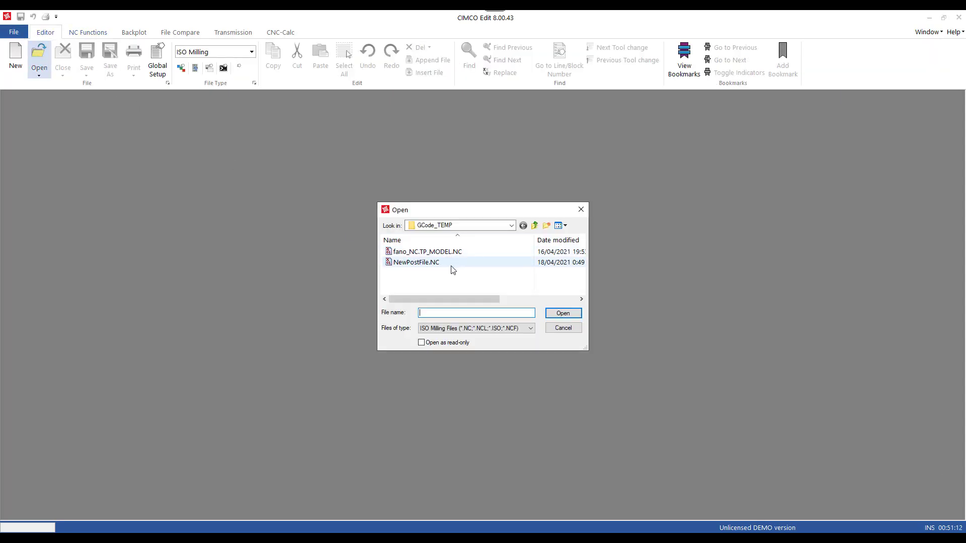
click(434, 264)
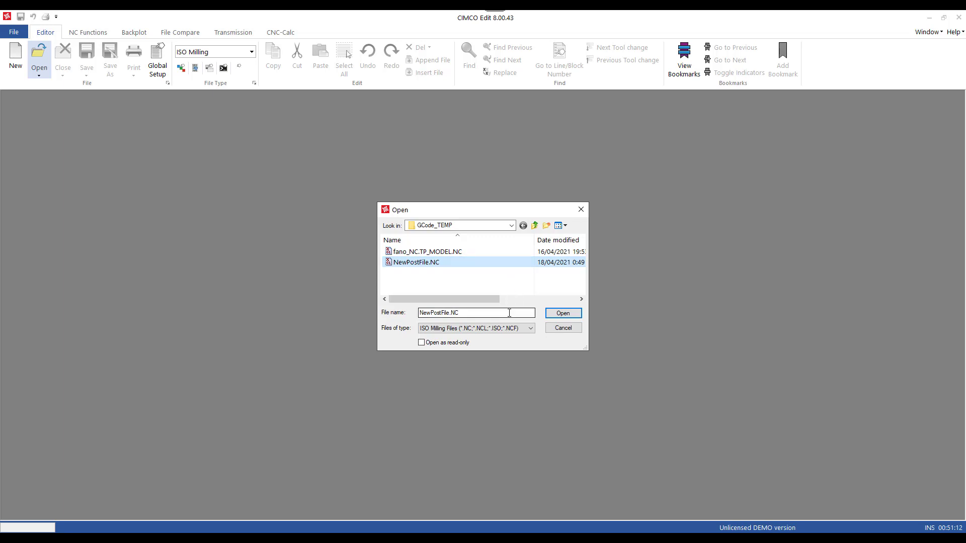
click(512, 334)
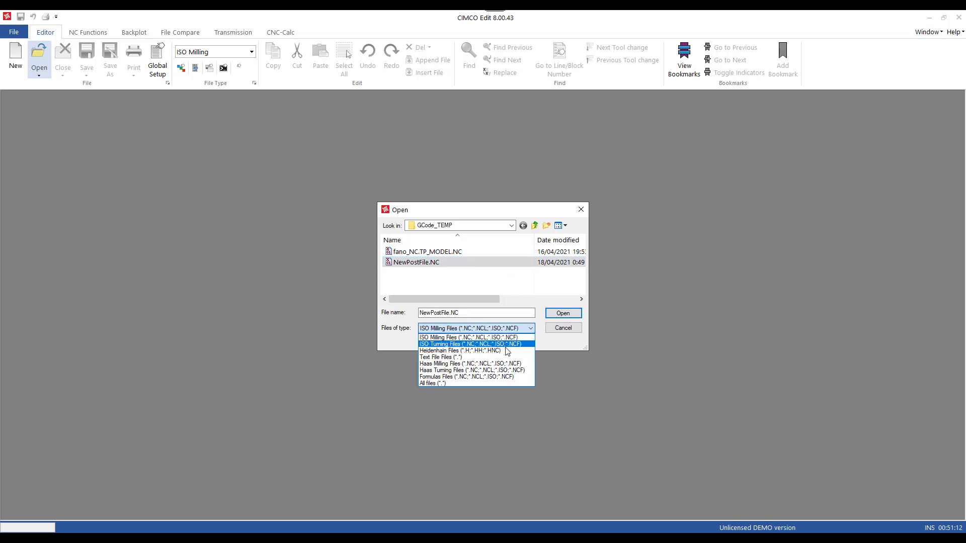
click(502, 380)
click(428, 251)
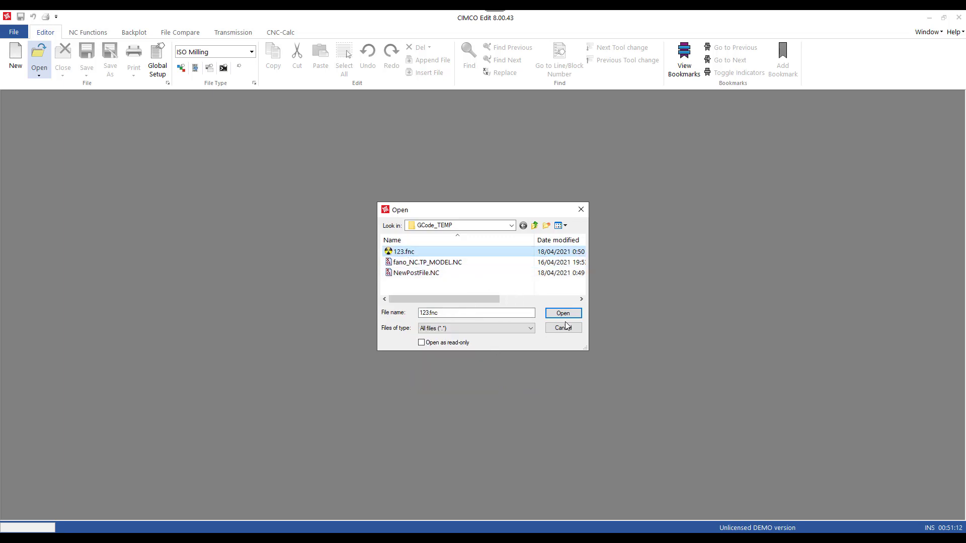
click(564, 314)
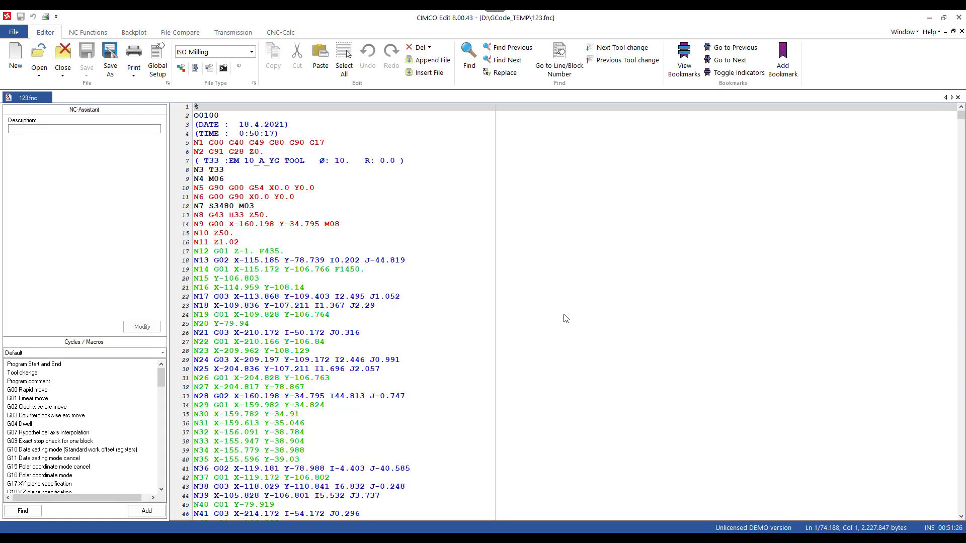
click(88, 33)
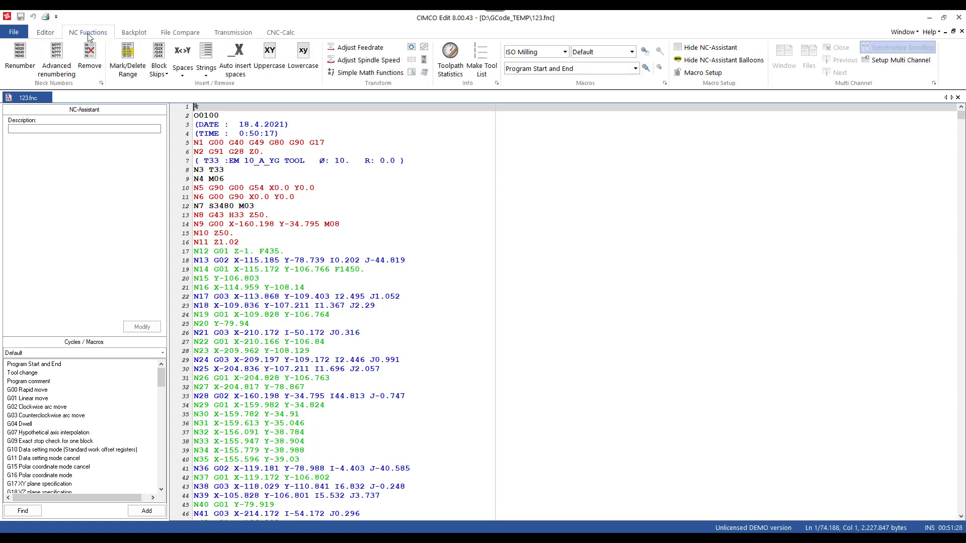
Check 123.fnc toolpath statistics: machining 3:21:15, cutting 3:14:43, rapid 0:06:11.
click(455, 64)
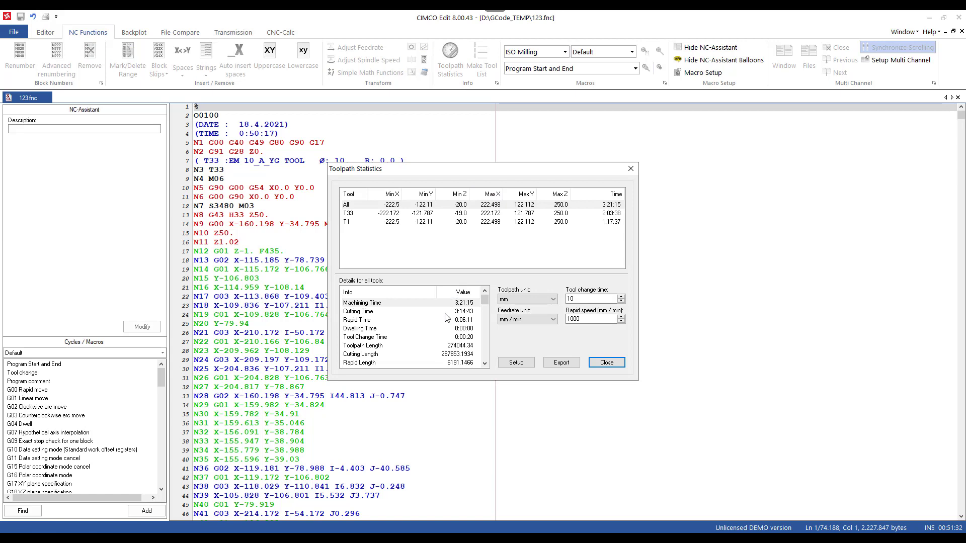
click(387, 312)
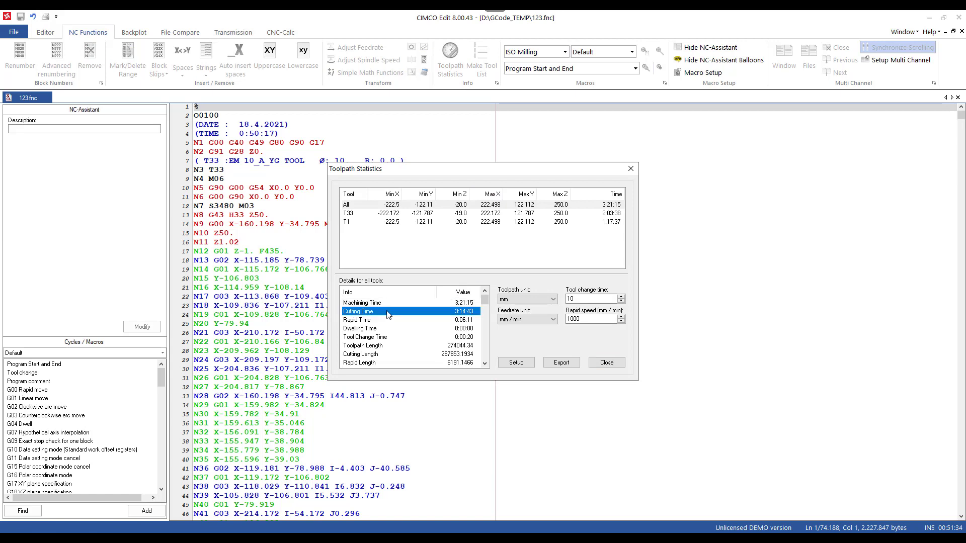
click(395, 302)
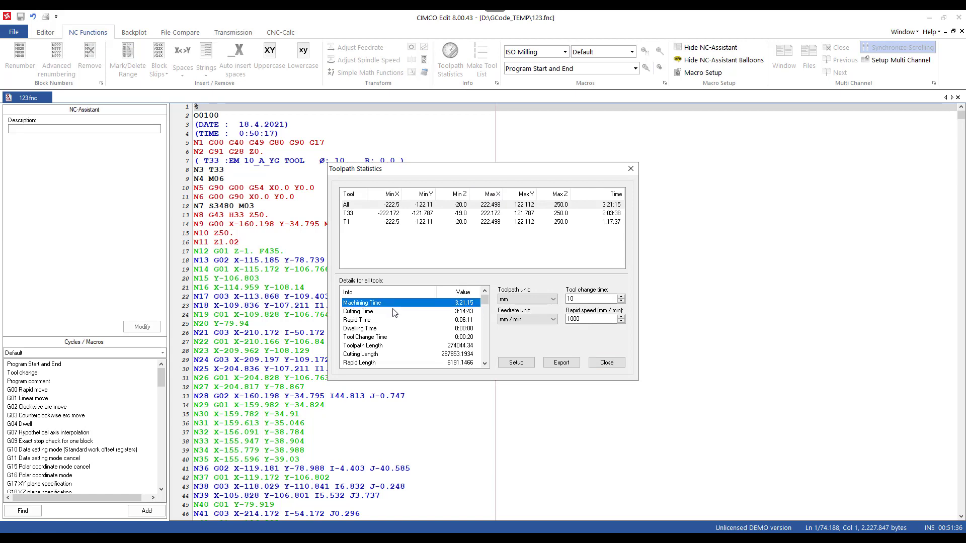
click(397, 312)
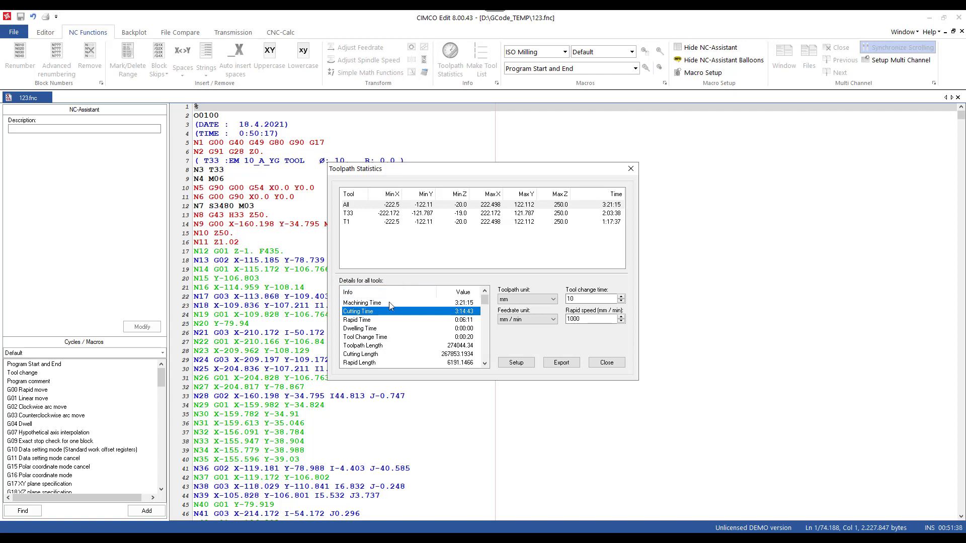
click(389, 302)
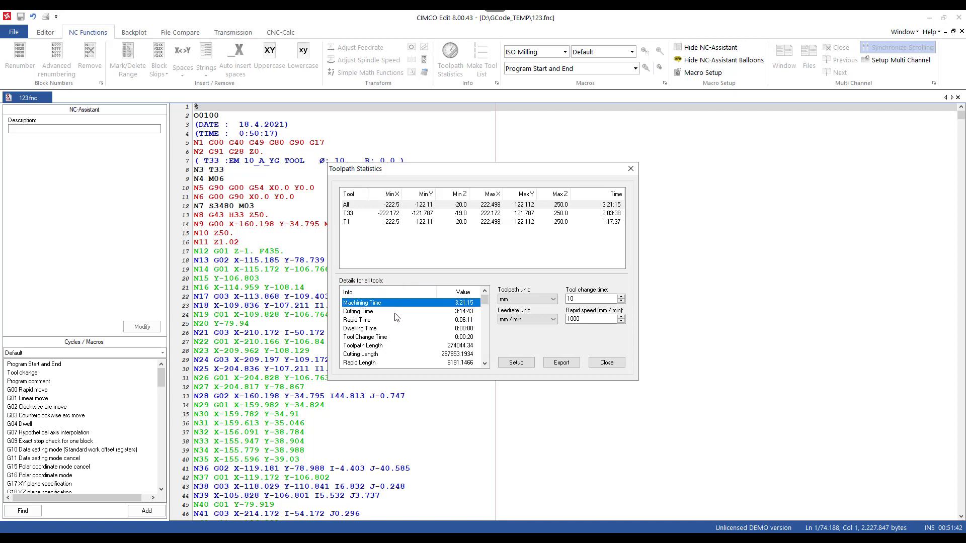
drag(395, 314, 397, 321)
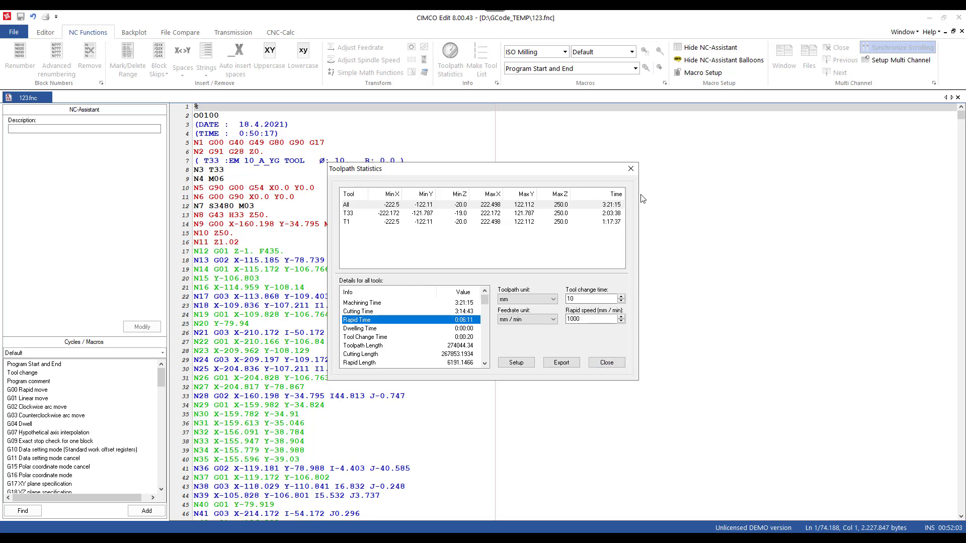
click(631, 169)
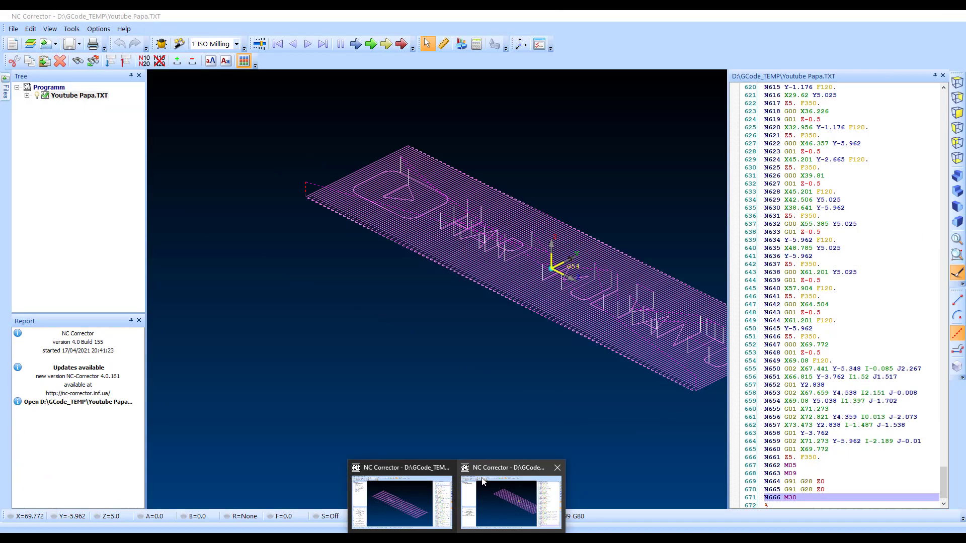
Load 123.fnc into NC Corrector, using the *.* file filter.
click(497, 490)
click(13, 29)
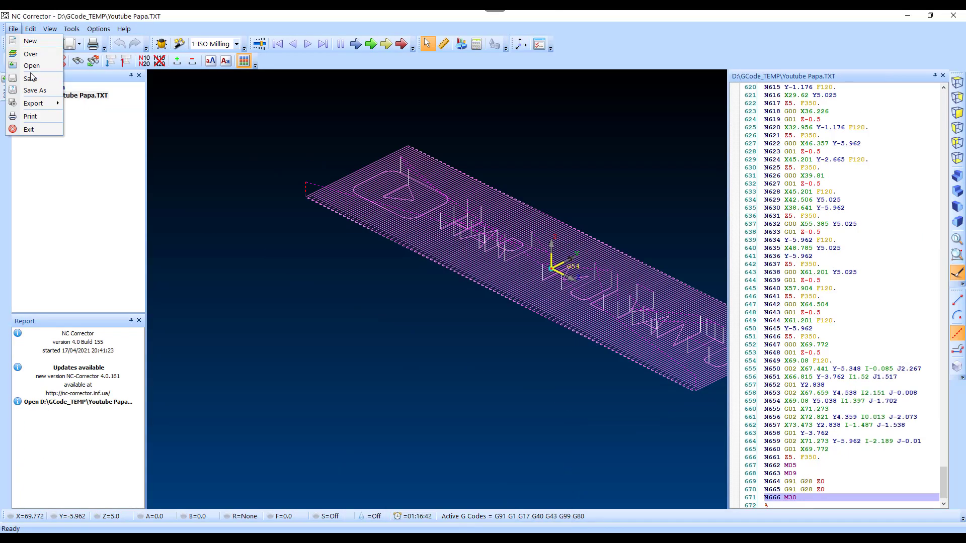
click(31, 65)
click(559, 352)
click(498, 367)
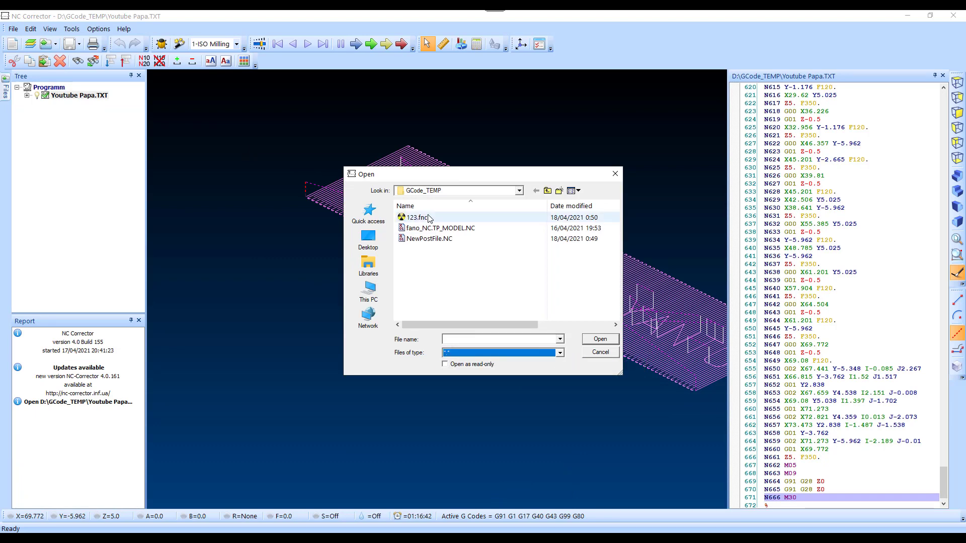
double_click(417, 218)
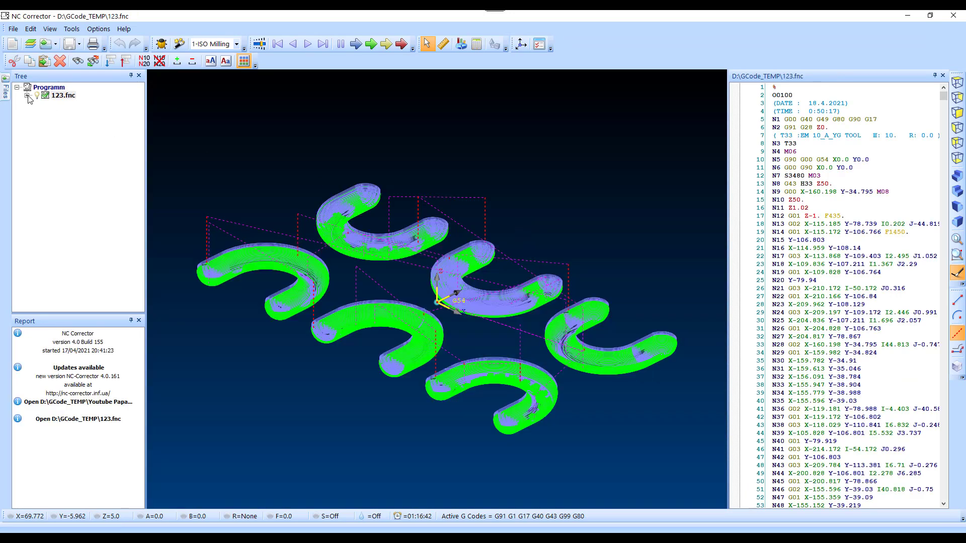
Expand 123.fnc's Time node: 03:15:04 total, 01:06:49 linear, 02:07:54 arc, 00:00:21 rapid.
click(27, 95)
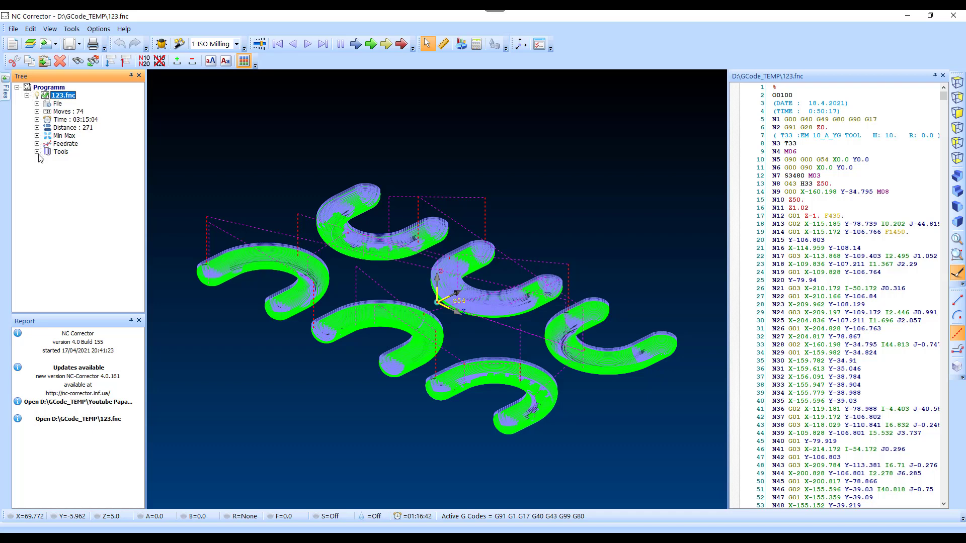
click(36, 119)
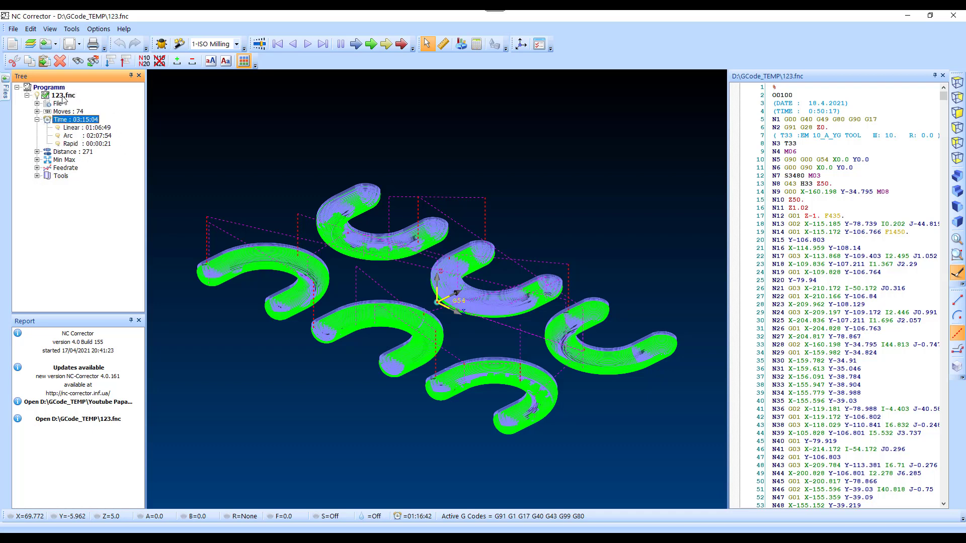
click(70, 167)
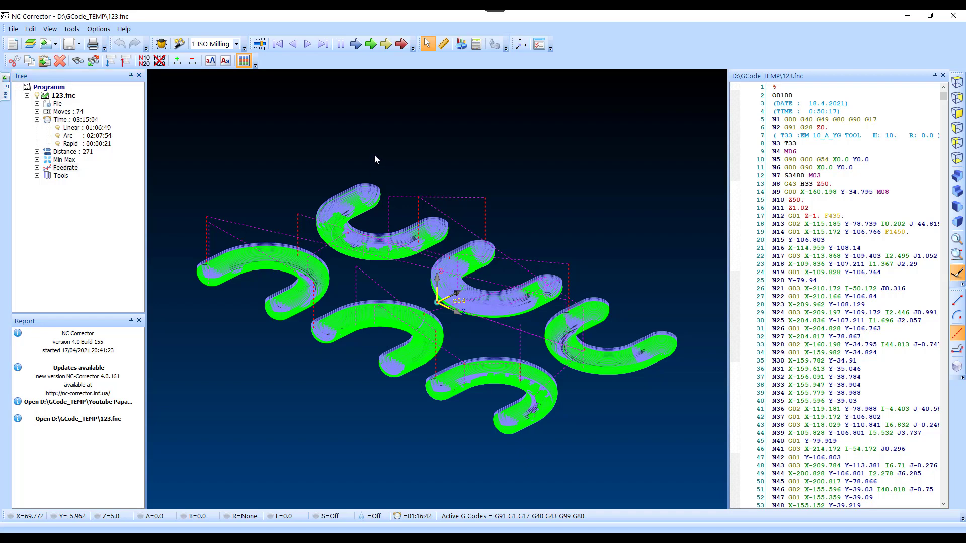